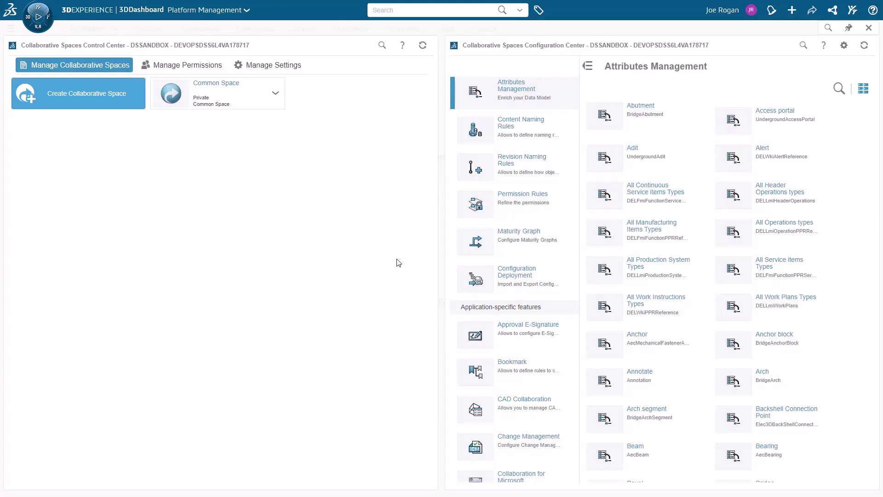
- Find 'Design with CATIA Magic' via the 3DDashboard compass search and launch it
left_click(33, 24)
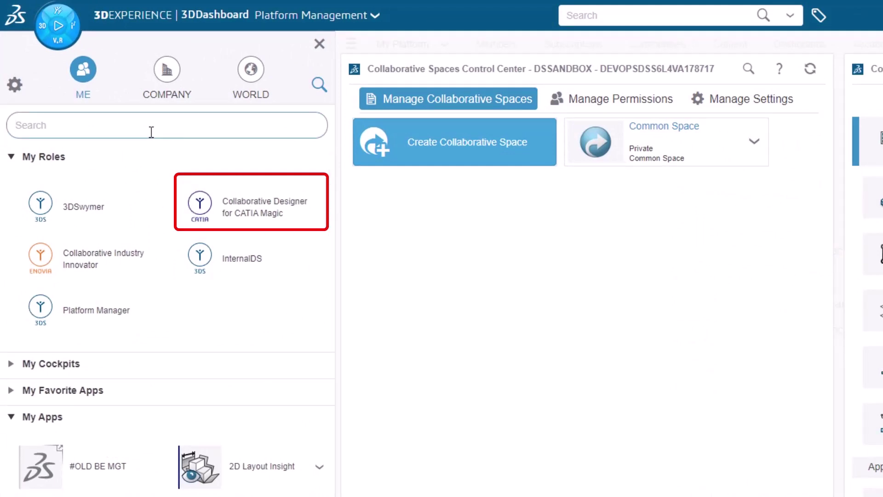
type("Design with CATIA Magic")
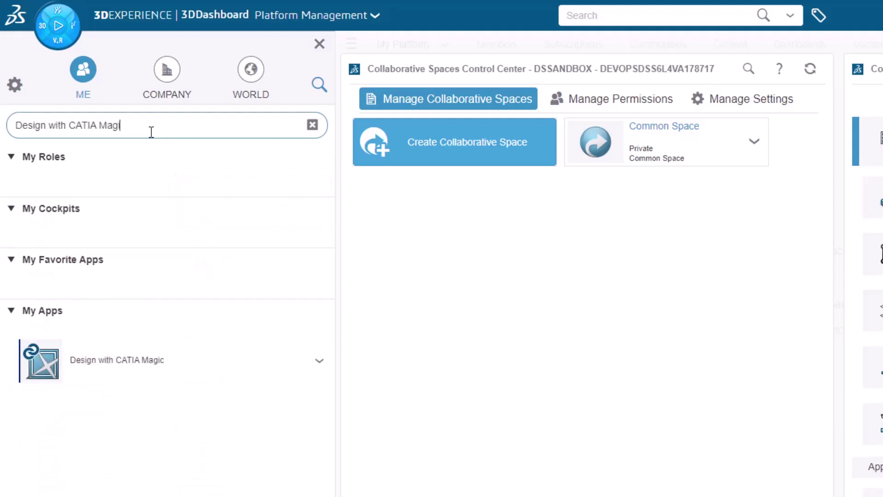
left_click(69, 354)
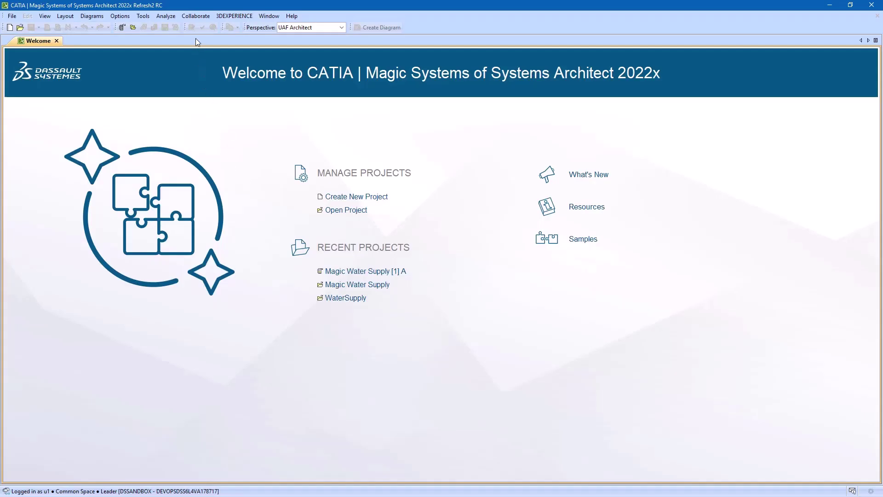
- Open the Magic Water Supply server project, then show the 3DEXPERIENCE menu
left_click(192, 18)
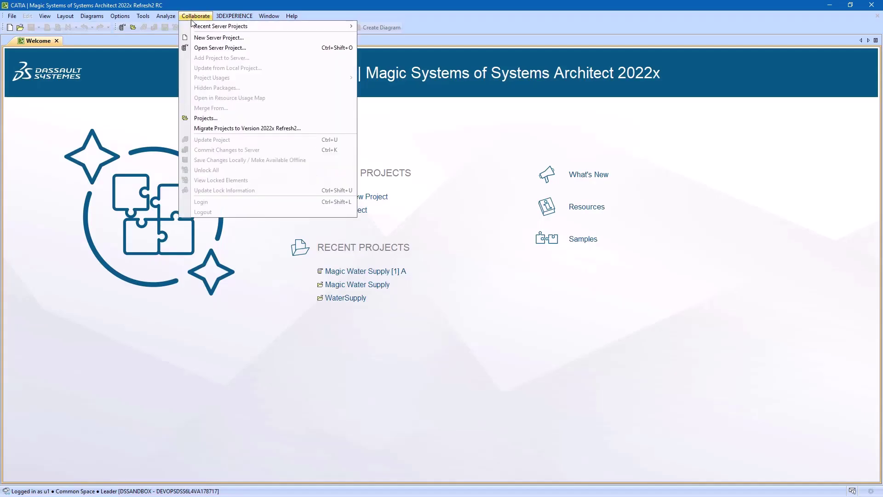
left_click(202, 49)
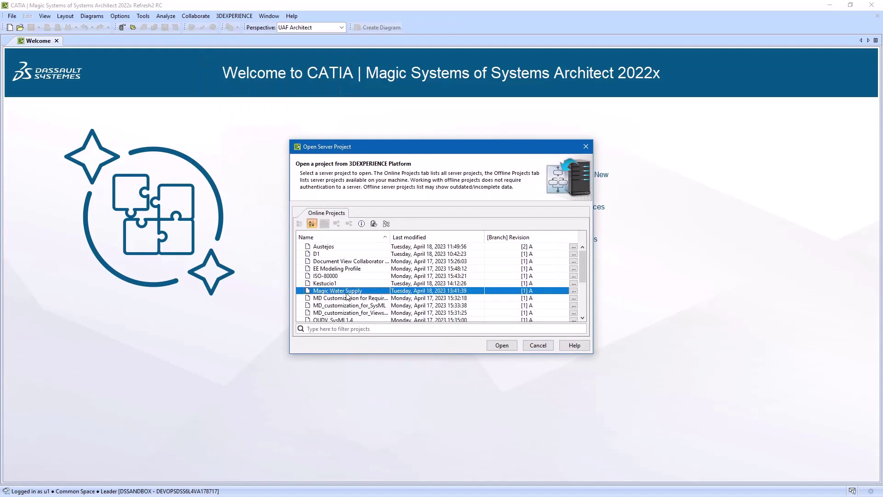
left_click(495, 349)
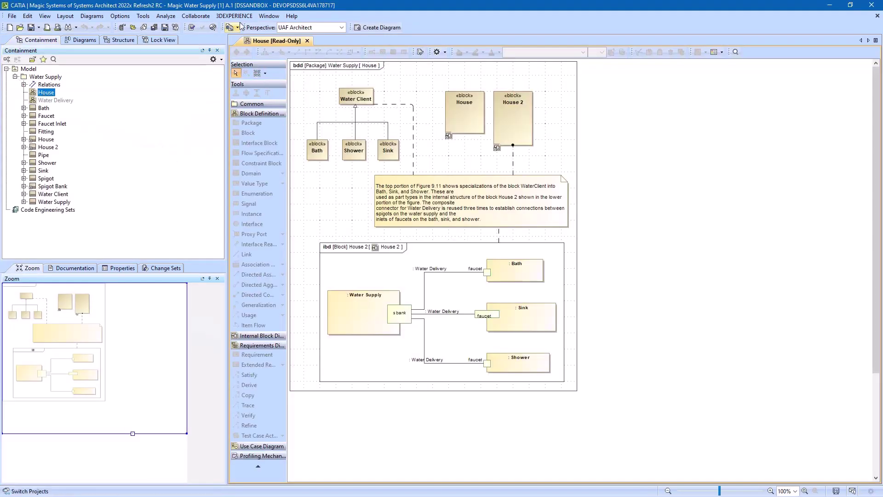
left_click(234, 16)
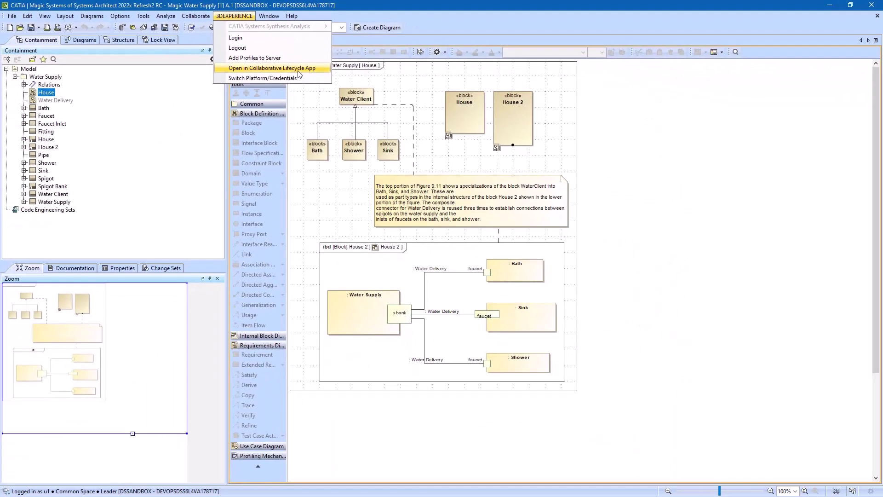
- In Collaborative Lifecycle, set Magic Water Supply revision 1.A to Frozen
left_click(298, 71)
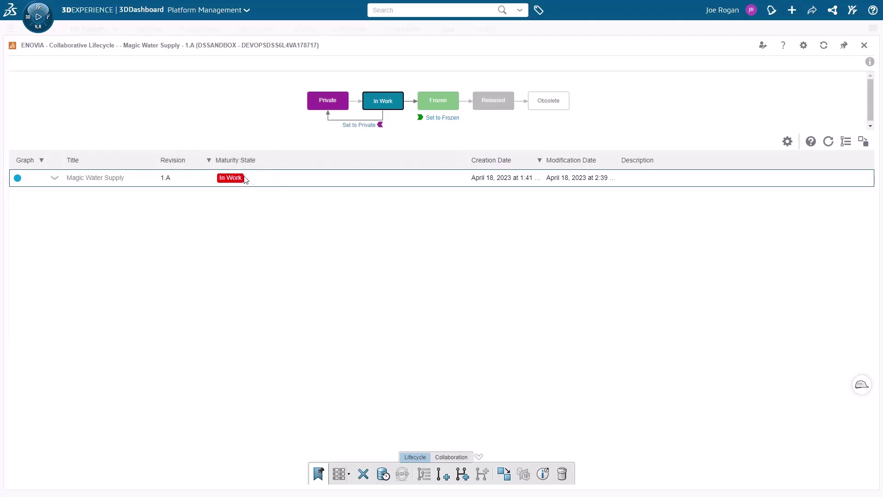
left_click(258, 178)
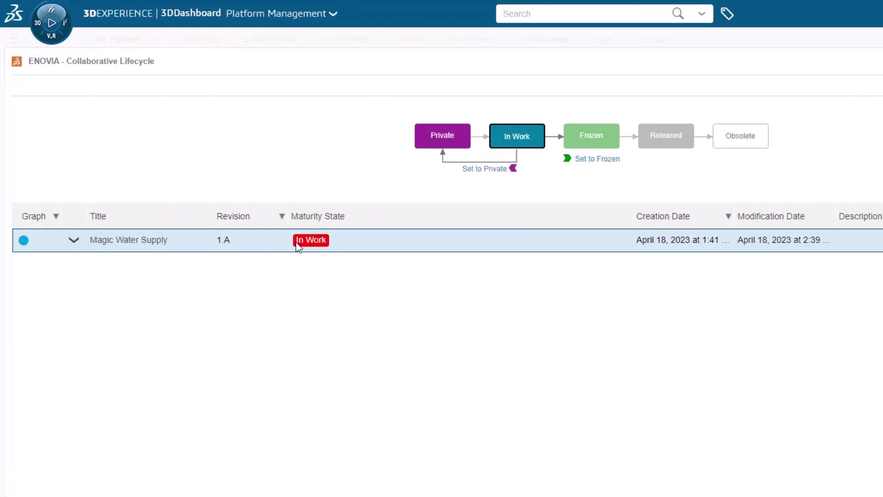
left_click(591, 165)
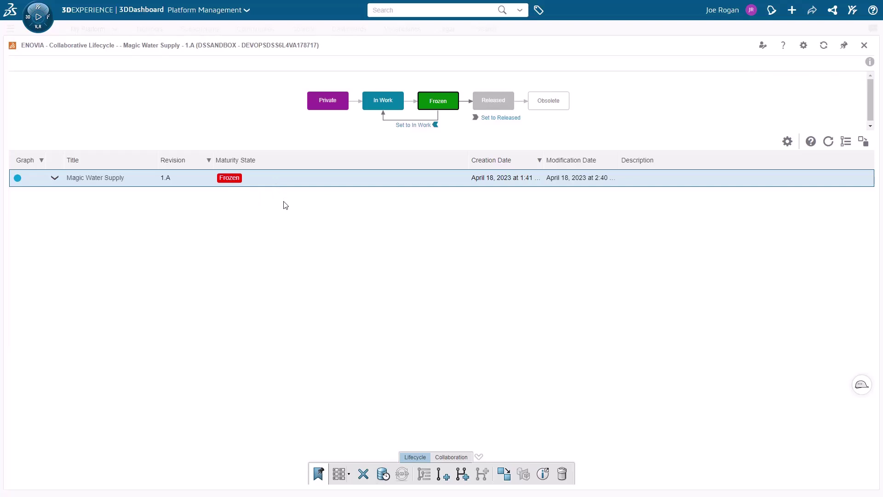
- Branch revision 1.A into a new revision 2.A with the comment 'Feature'
left_click(462, 474)
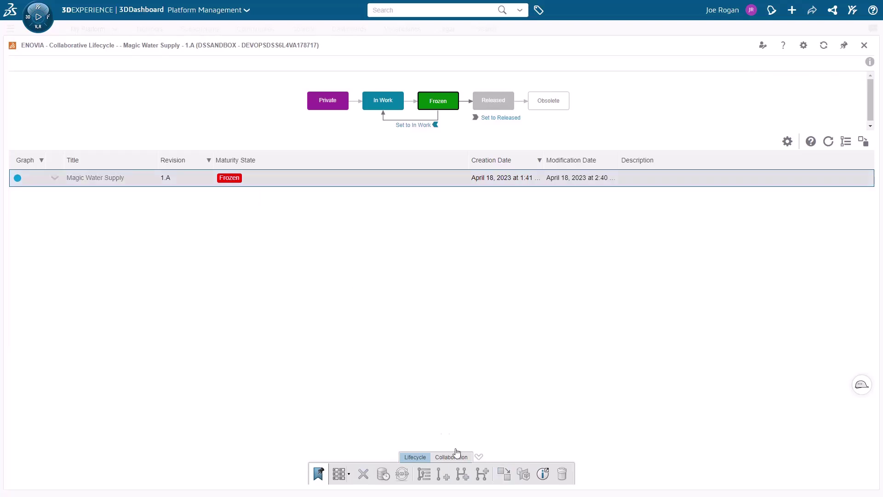
left_click(451, 244)
type("Feature")
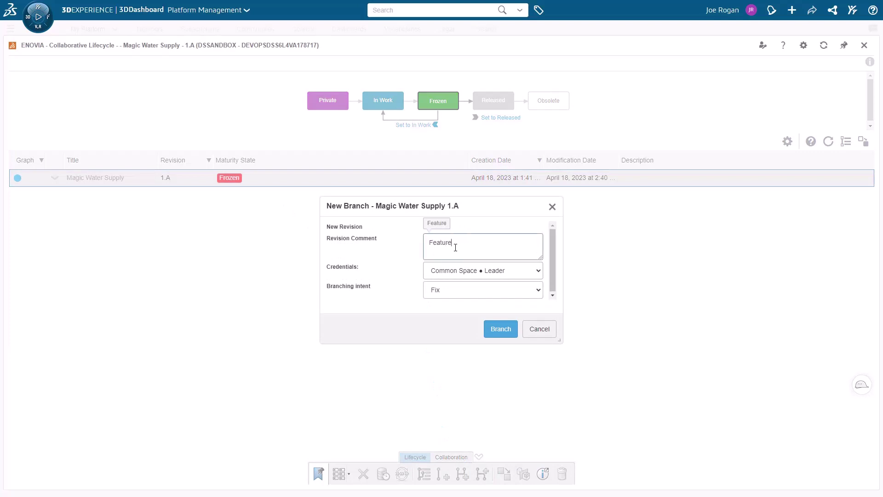
left_click(495, 329)
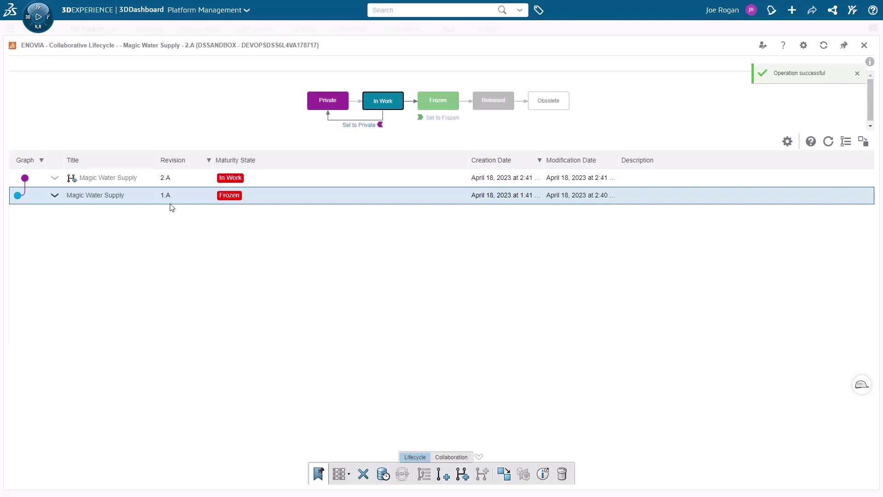
- Revise revision 1.A into a new 1.B revision
left_click(186, 199)
left_click(143, 198)
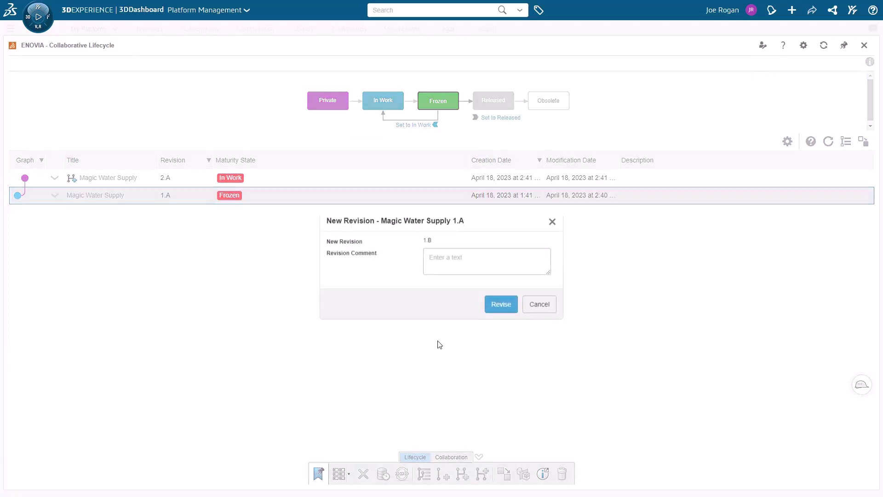
left_click(497, 311)
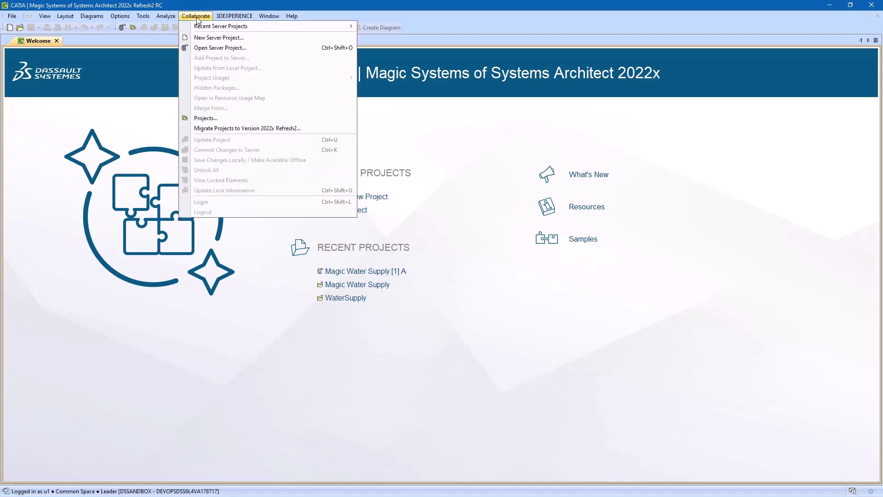
- Open Magic Water Supply at Branch 2, Revision A from the server
left_click(185, 36)
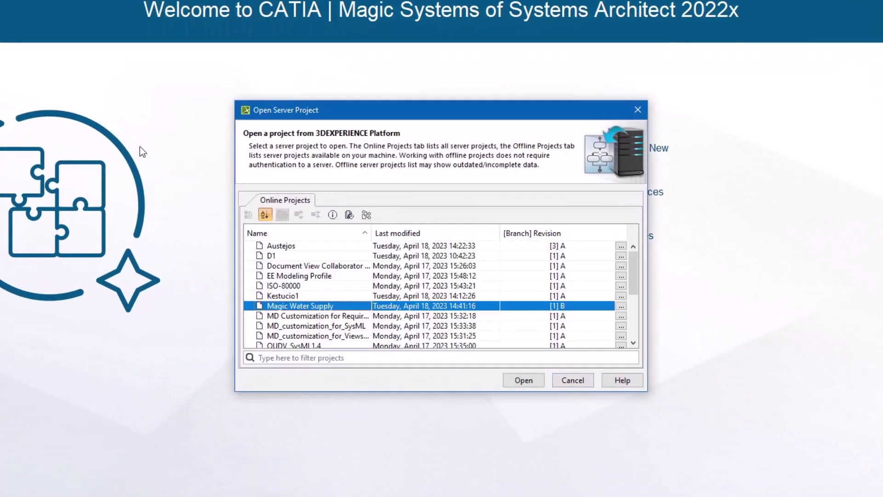
left_click(621, 307)
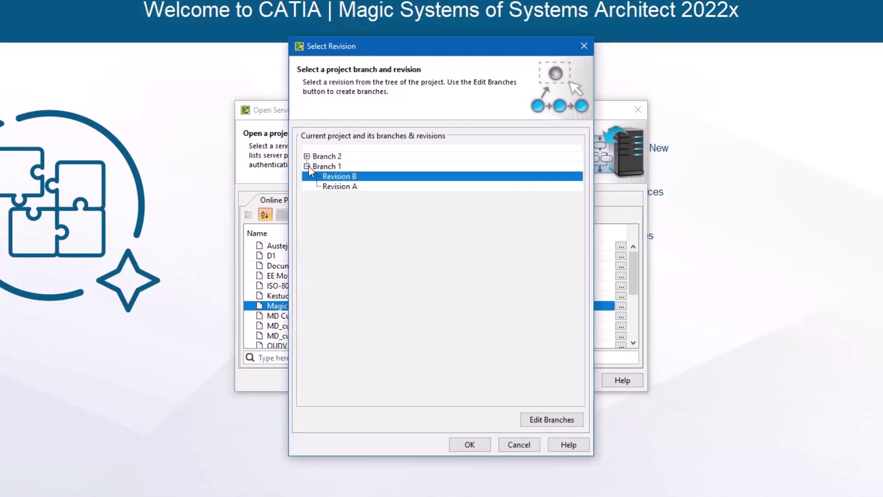
left_click(307, 156)
left_click(338, 167)
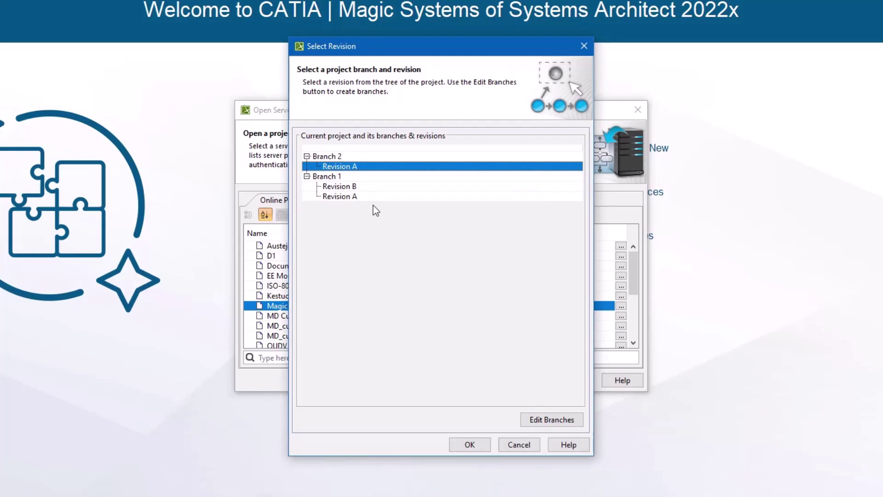
left_click(470, 445)
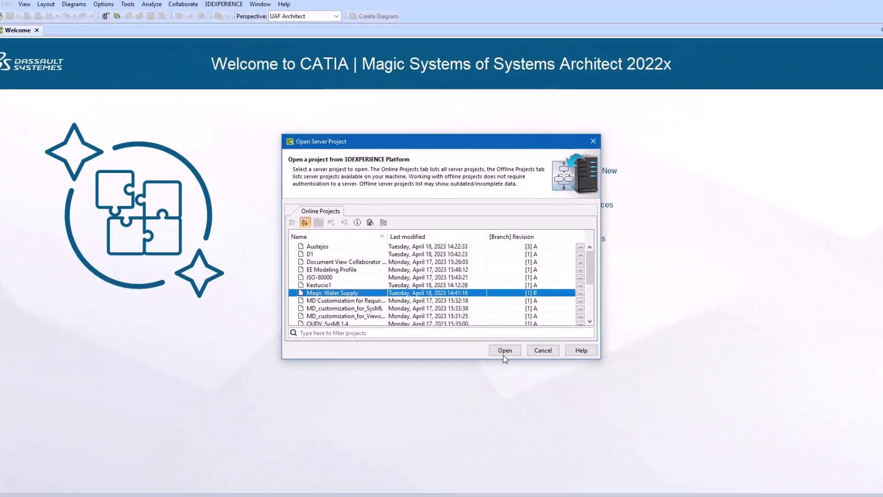
left_click(501, 346)
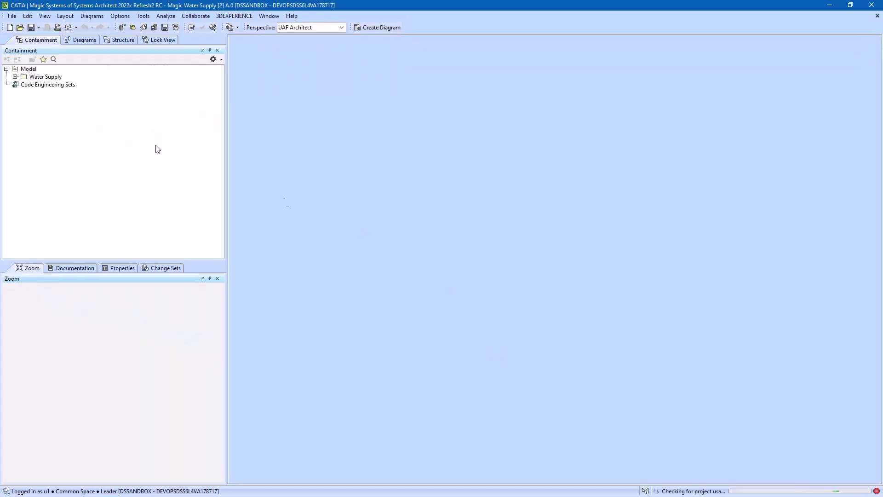
- Open the House diagram from the Water Supply package
left_click(15, 77)
left_click(45, 92)
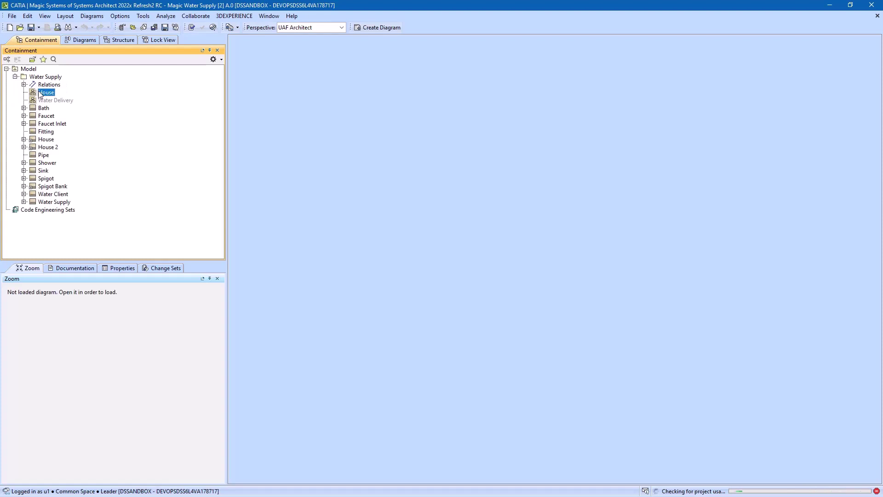
double_click(45, 92)
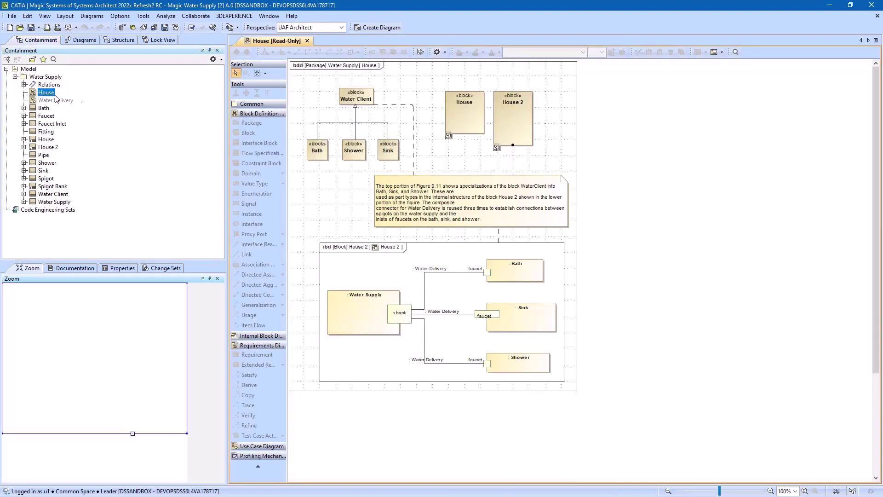
- Lock the diagram for editing and rename House to Office and House 2 to Home
right_click(541, 163)
mouse_move(577, 163)
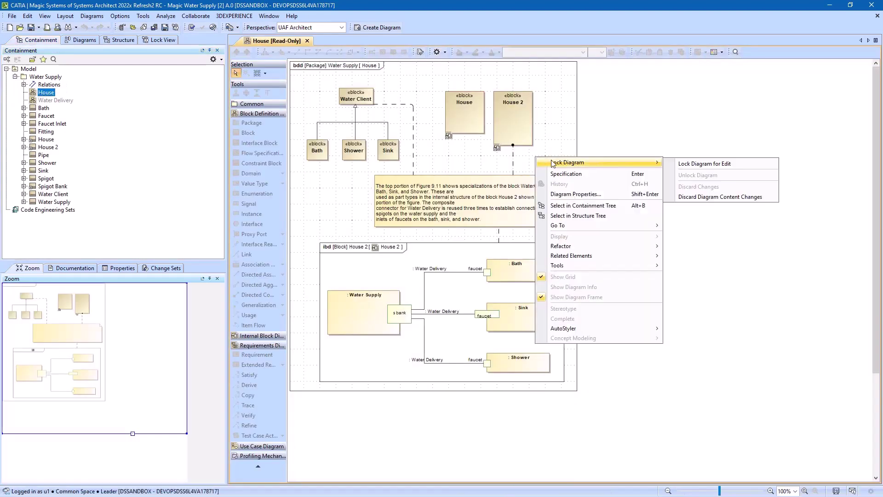
left_click(697, 165)
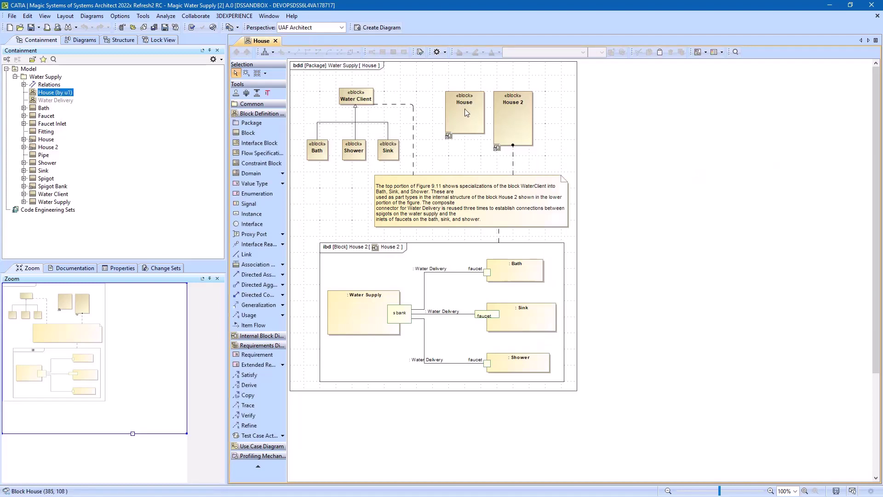
left_click(467, 112)
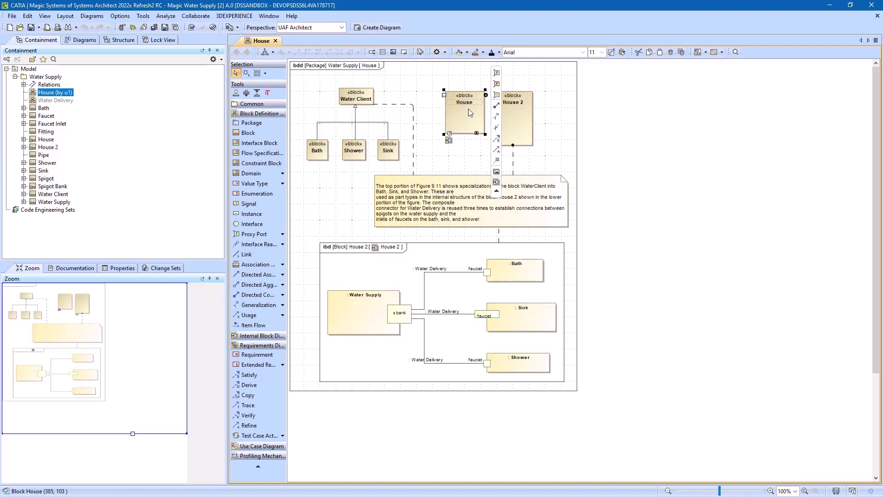
type("Office")
double_click(521, 104)
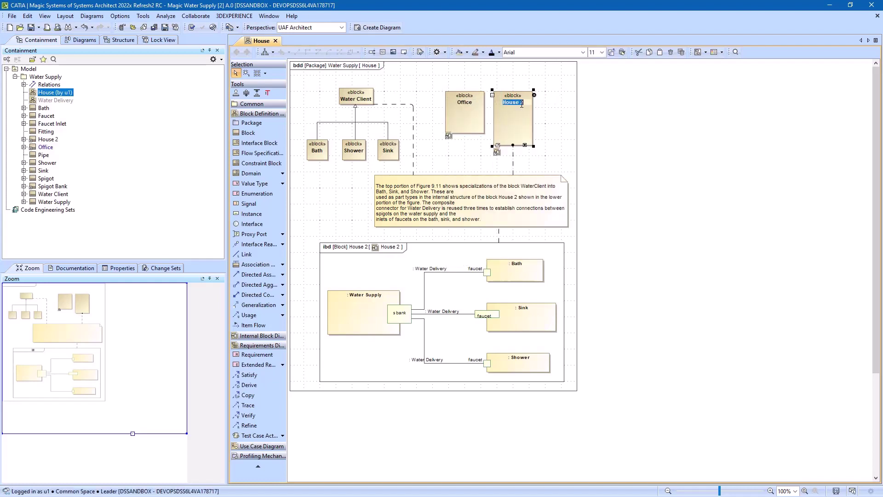
type("Home")
key("Return")
- Add a Dishwasher block with a generalization to Water Client
left_click(248, 132)
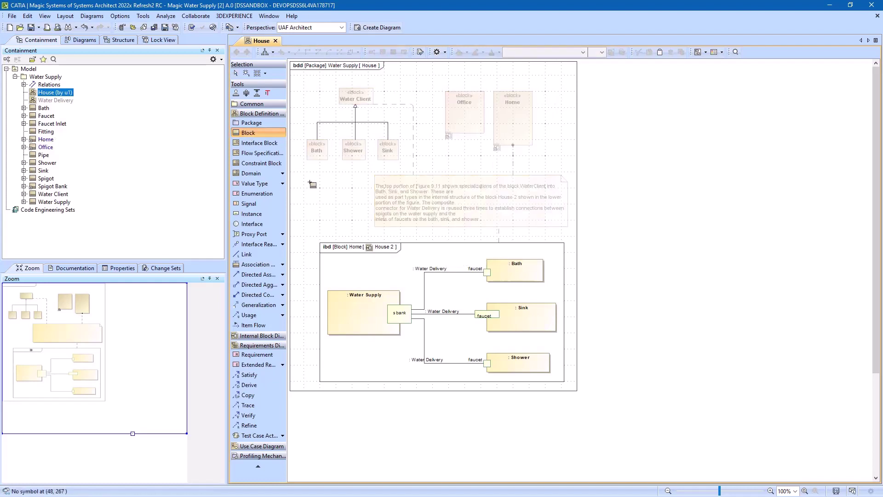
left_click(332, 196)
type("Dishwasher")
key("Return")
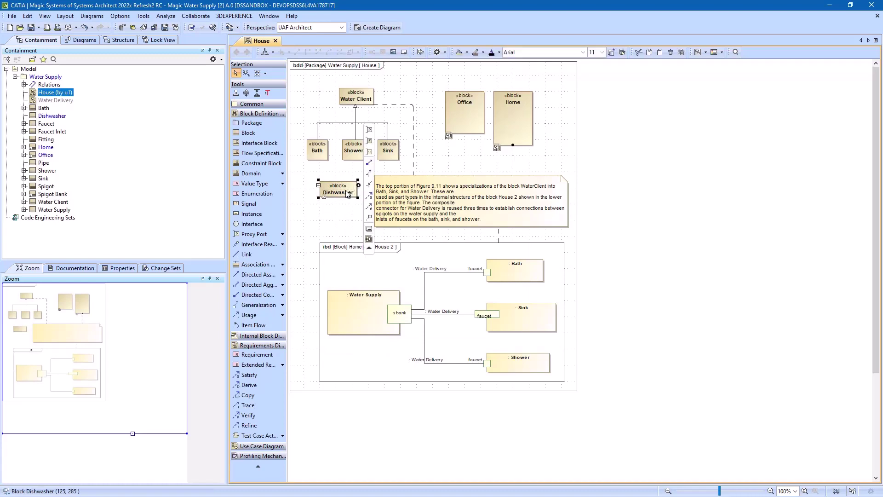
left_click(369, 174)
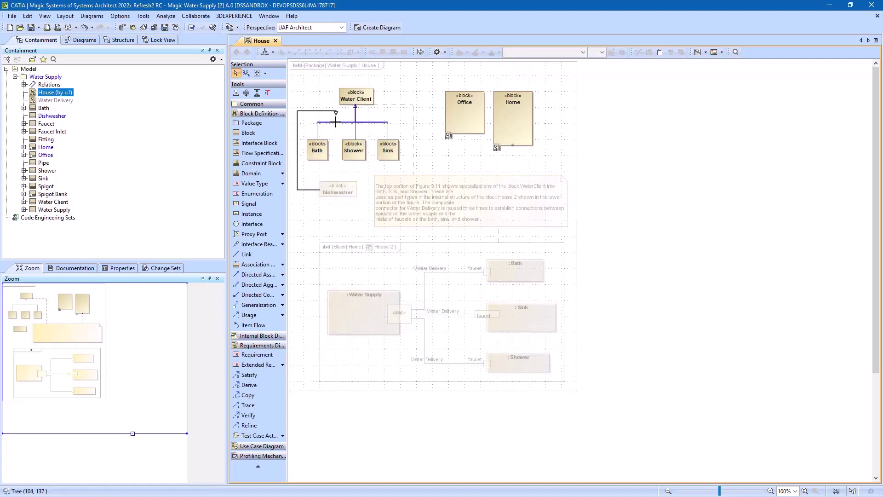
left_click(355, 98)
- Commit the changes as 'Added a dishwasher' without keeping locks
left_click(157, 268)
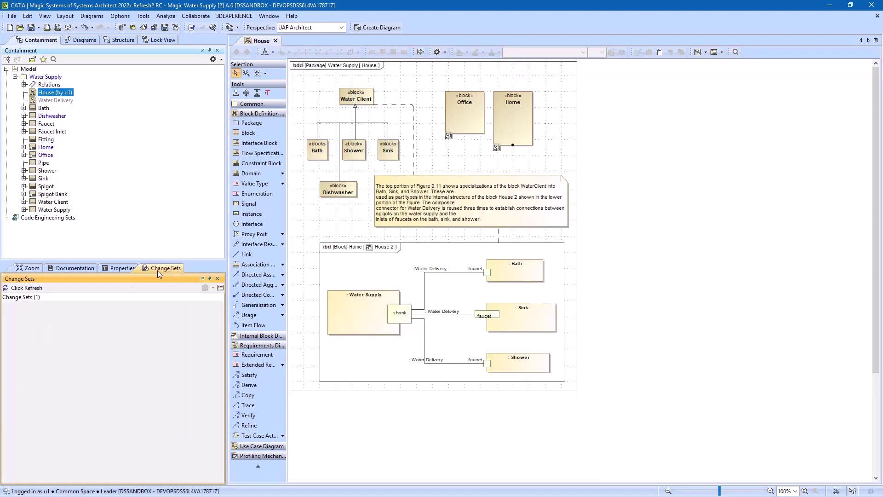
left_click(30, 289)
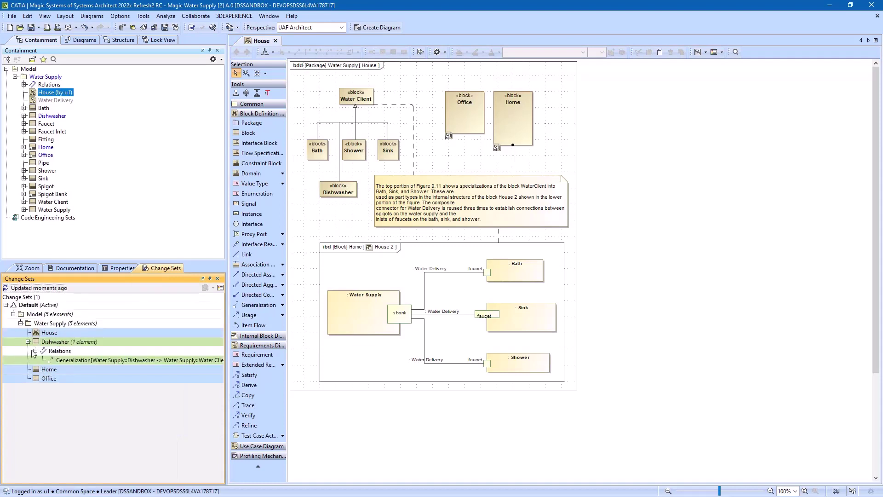
left_click(196, 15)
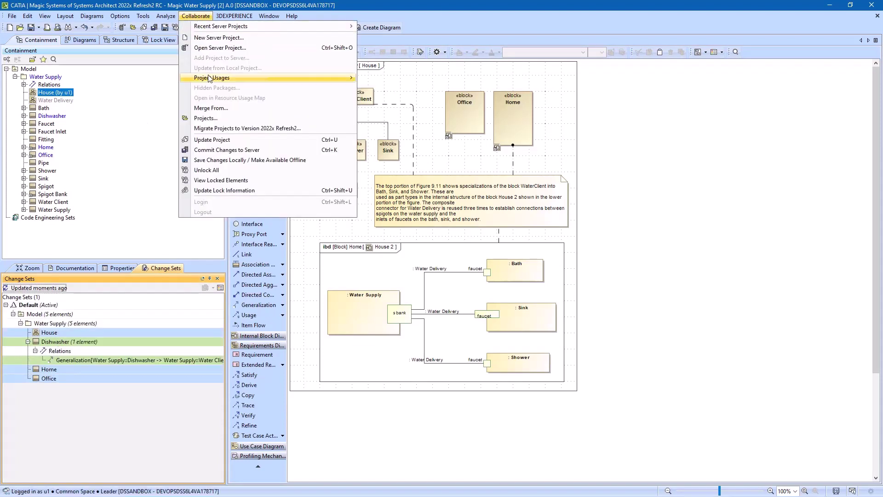
left_click(214, 150)
type("Added a dishwasher")
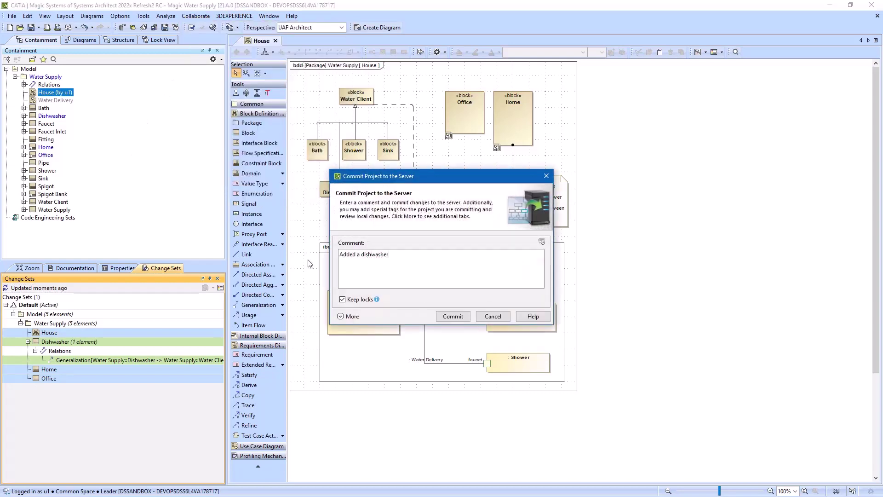
left_click(342, 299)
left_click(449, 318)
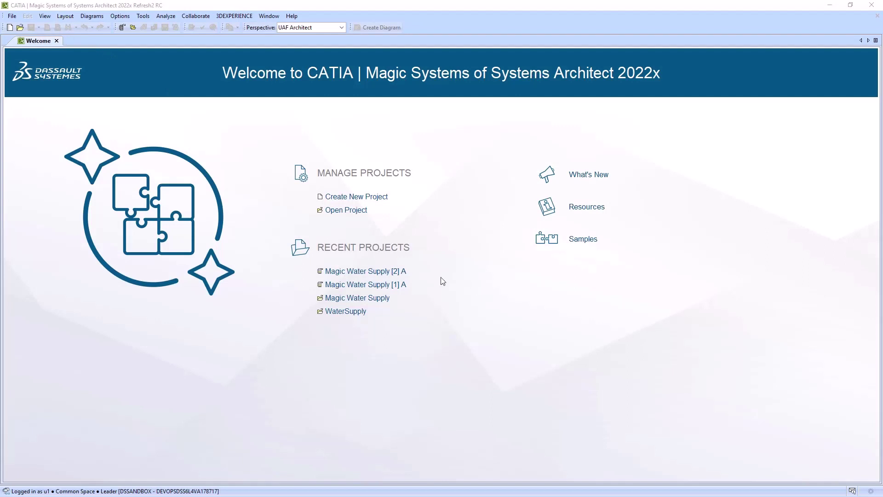
- Open Magic Water Supply at Branch 1, Revision B from the server
left_click(195, 15)
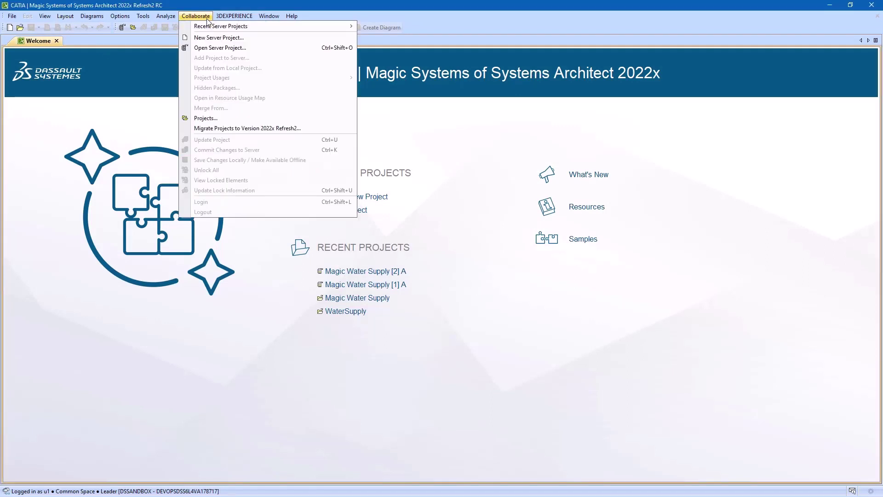
left_click(207, 50)
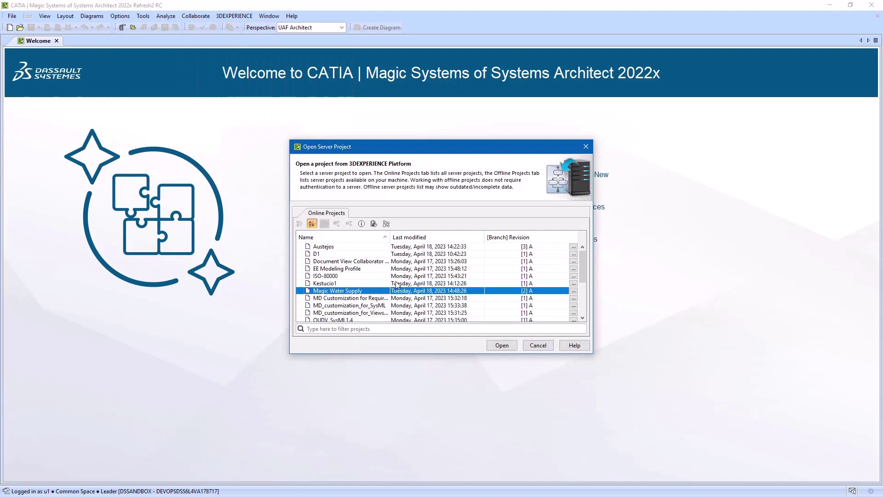
left_click(573, 290)
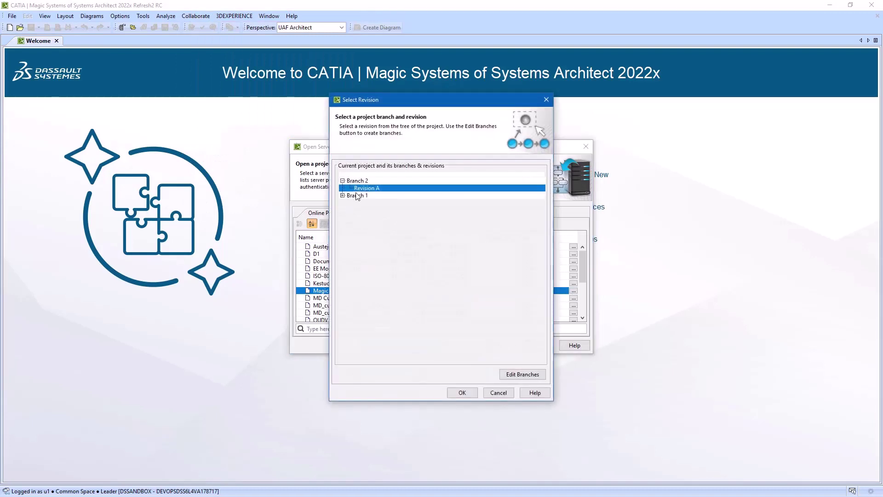
key("Down")
key("Right")
key("Down")
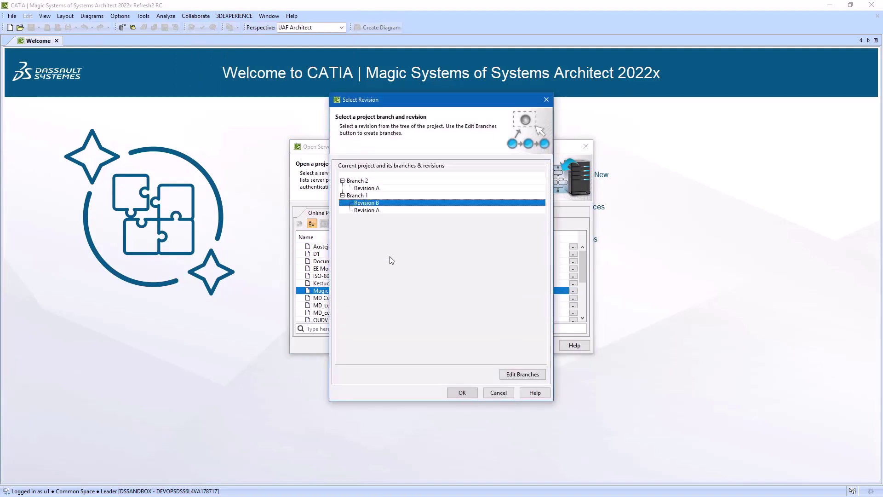
left_click(461, 393)
left_click(501, 346)
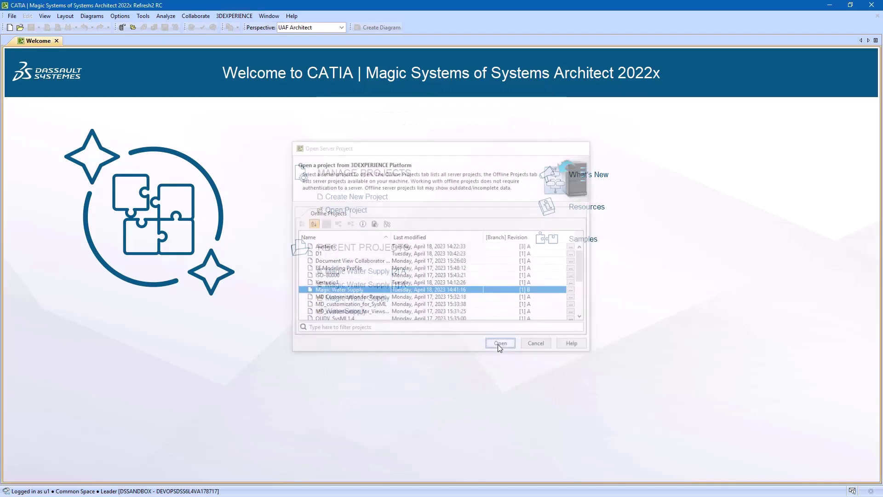
- Start a merge from Branch 2, Revision A into the open project
left_click(196, 16)
left_click(213, 108)
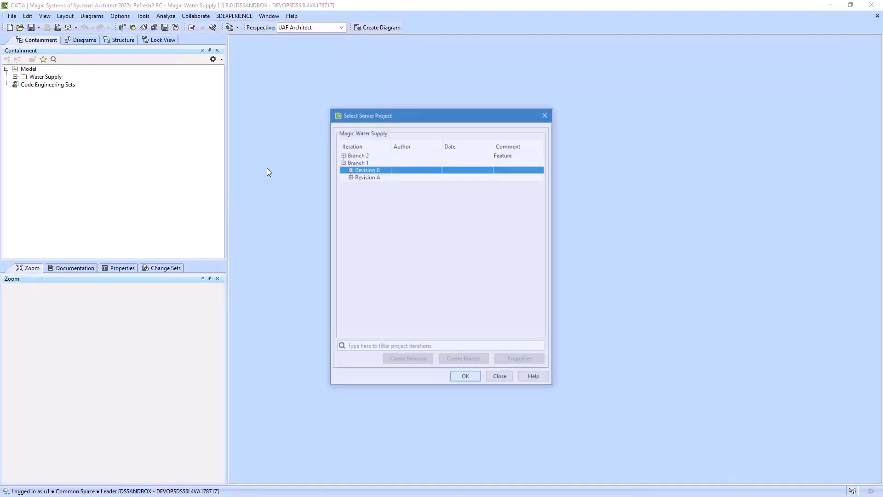
left_click(343, 155)
left_click(363, 162)
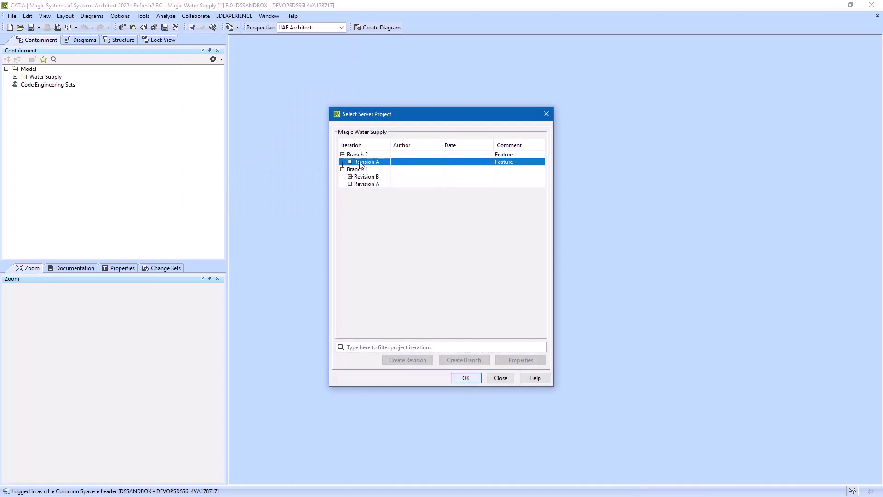
left_click(466, 379)
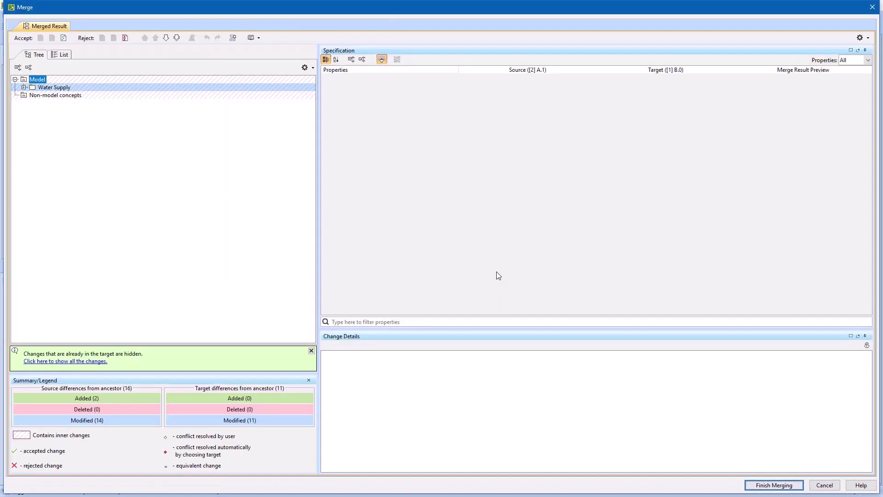
- Review the House diagram at the source revision, finish merging, and commit as 'Merged result'
left_click(24, 87)
left_click(55, 96)
double_click(54, 95)
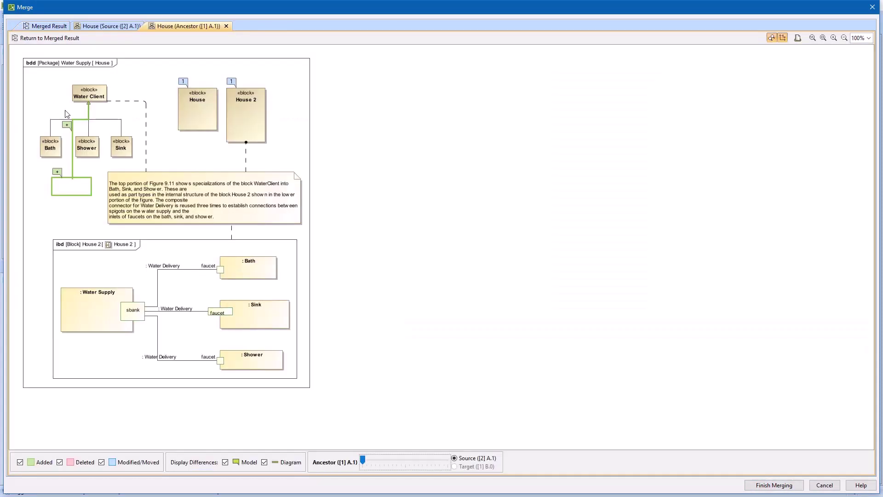
left_click_drag(364, 457, 449, 454)
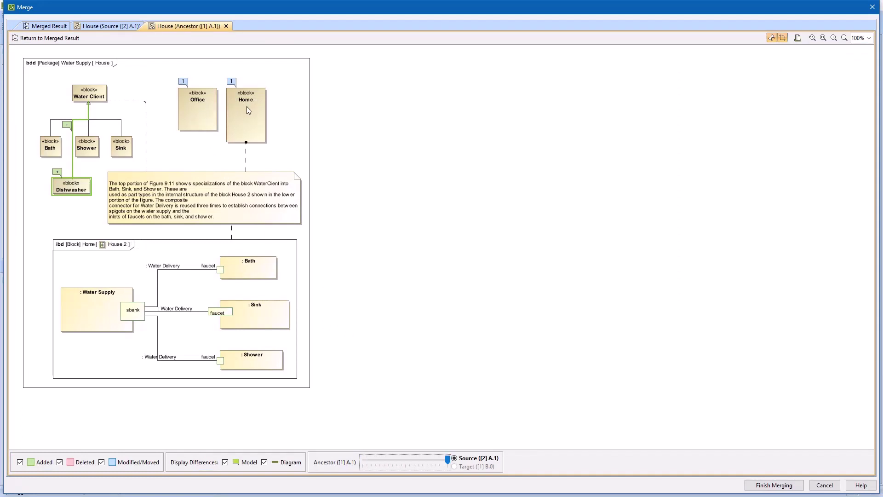
left_click(758, 485)
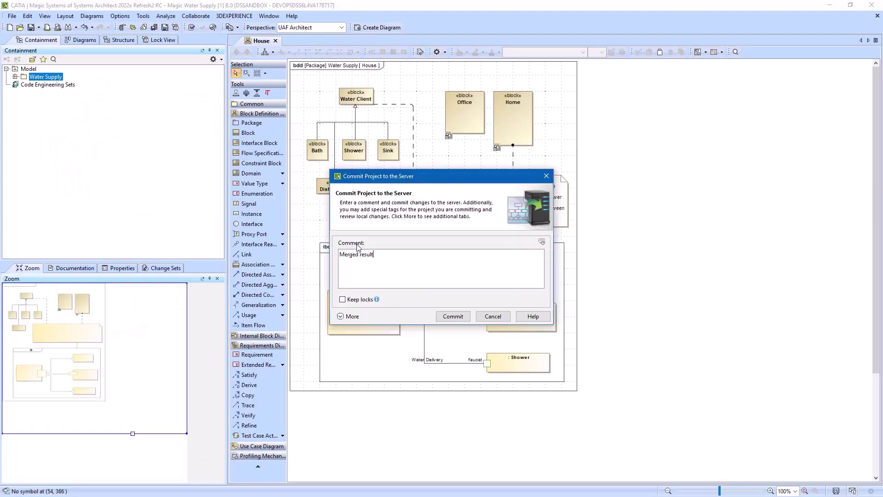
left_click(453, 316)
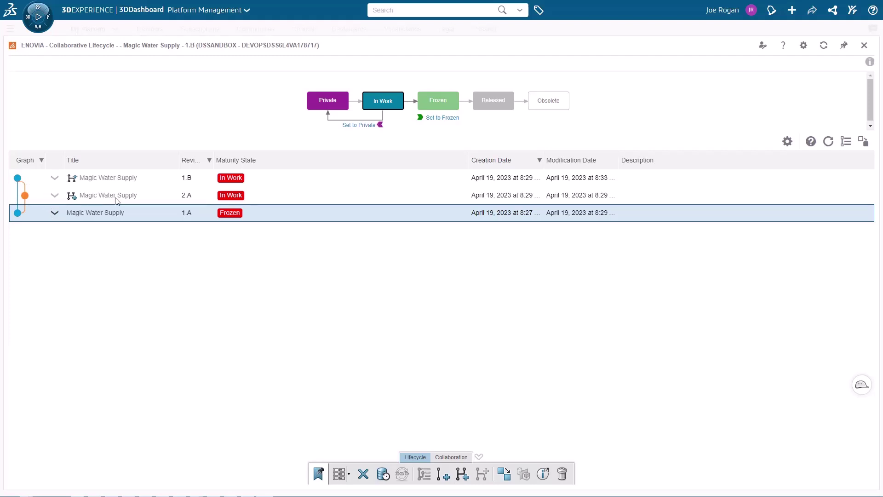
- Select revision 2.A and move it to Frozen, then Released, then Obsolete
left_click(136, 192)
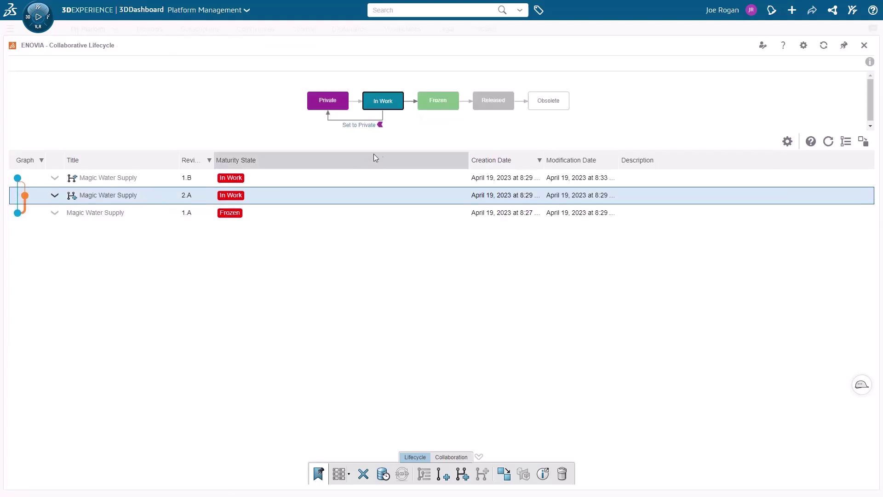
left_click(440, 118)
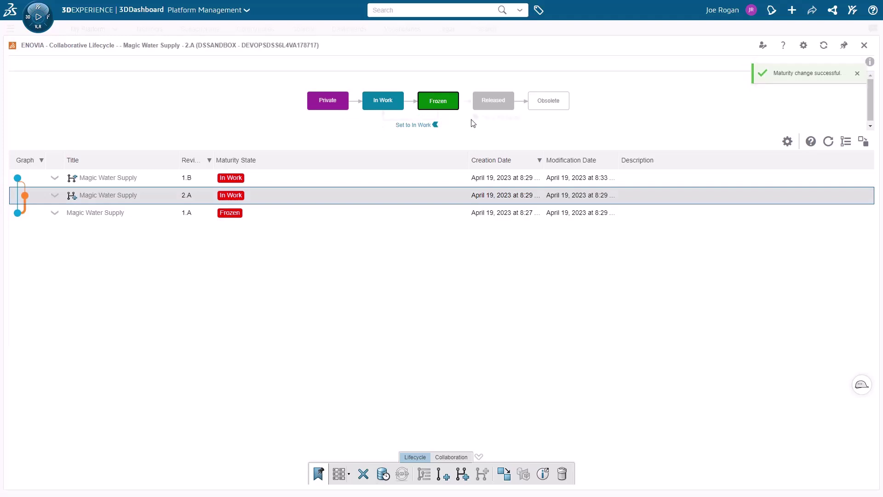
left_click(502, 119)
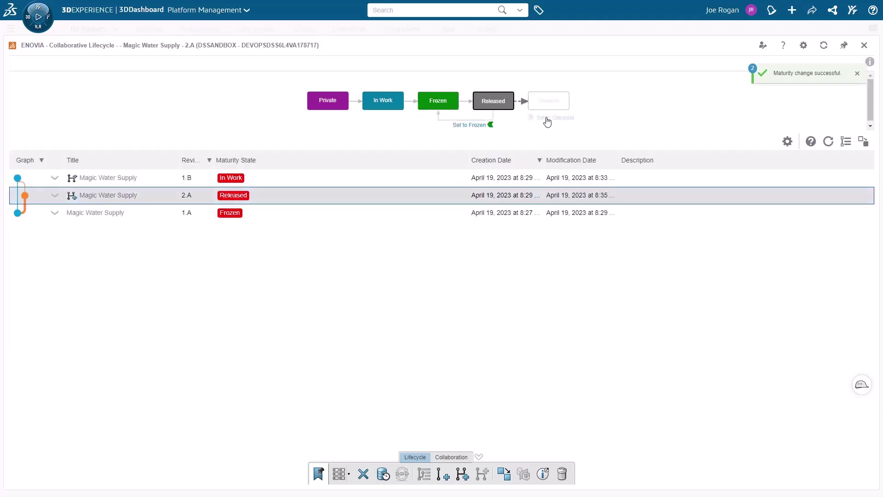
left_click(547, 120)
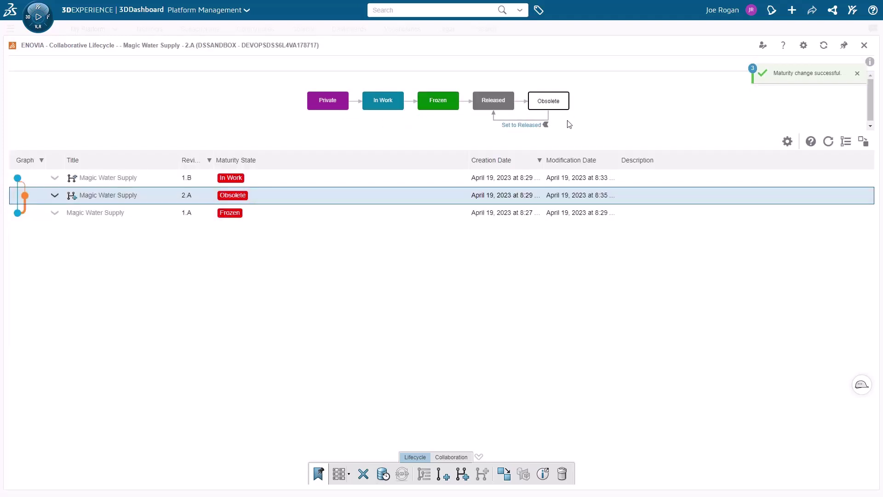